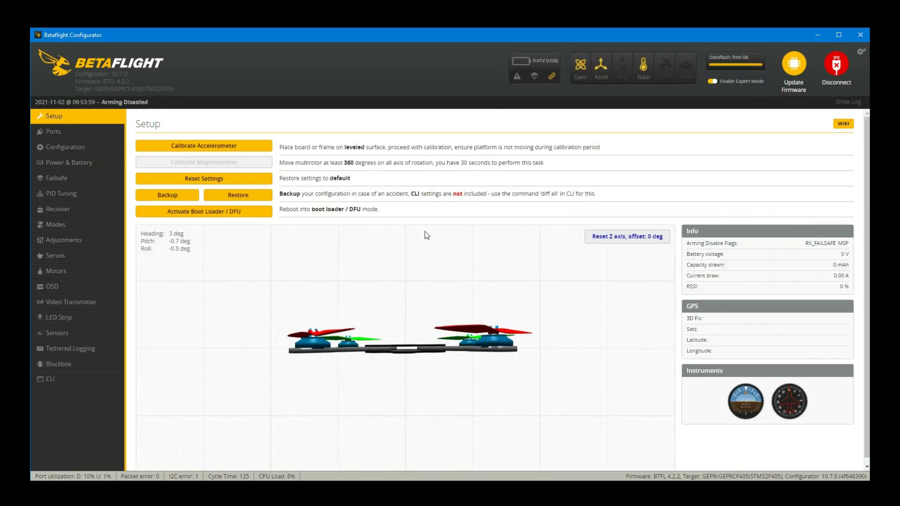
# Review the serial port assignments and the mixer, system, receiver and other feature settings on the Configuration page.
pyautogui.click(56, 133)
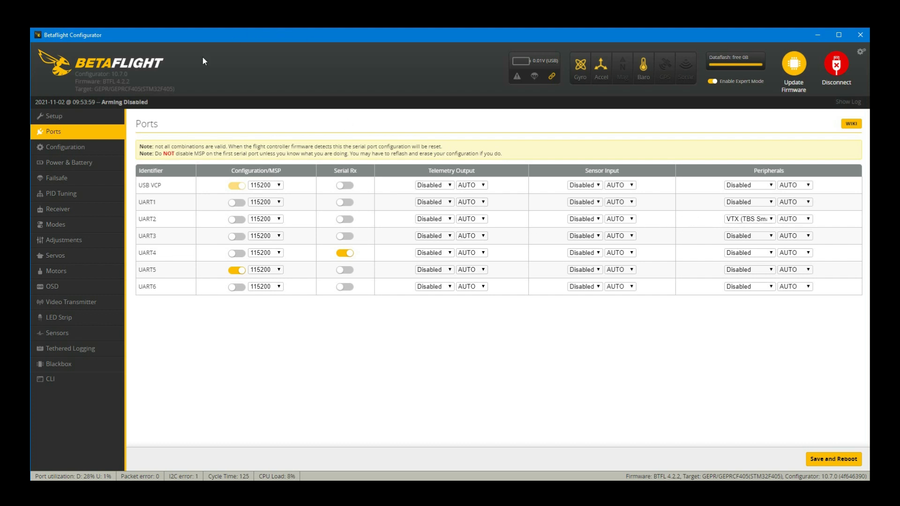
pyautogui.click(71, 148)
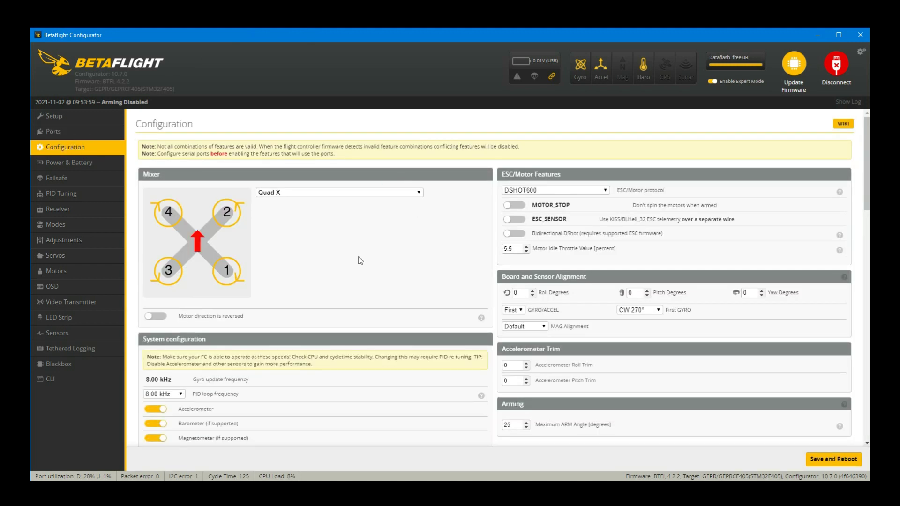
pyautogui.scroll(-1, 359, 259)
pyautogui.scroll(1, 282, 240)
pyautogui.scroll(-3, 575, 263)
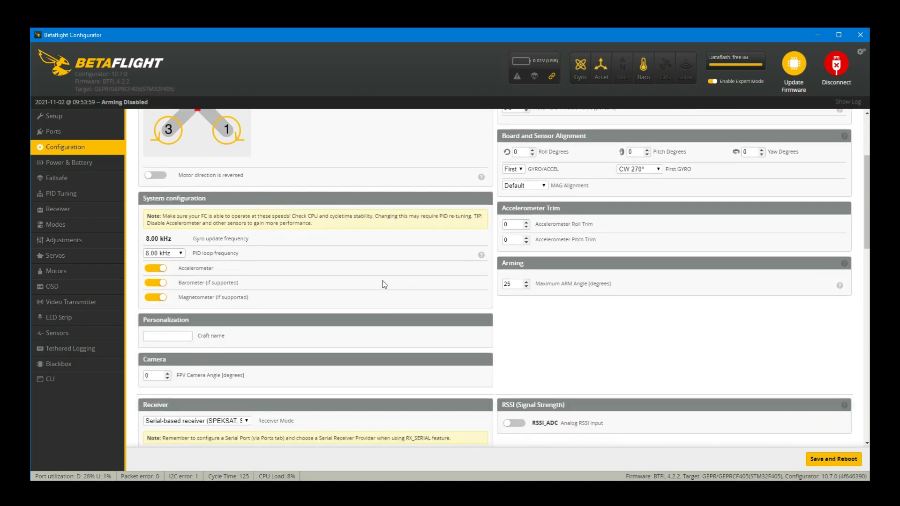
pyautogui.scroll(-3, 382, 280)
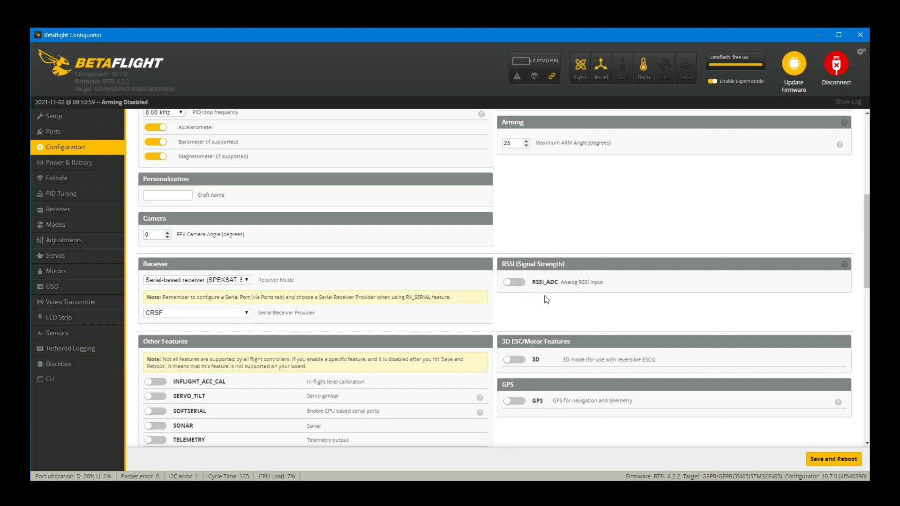
pyautogui.scroll(1, 282, 289)
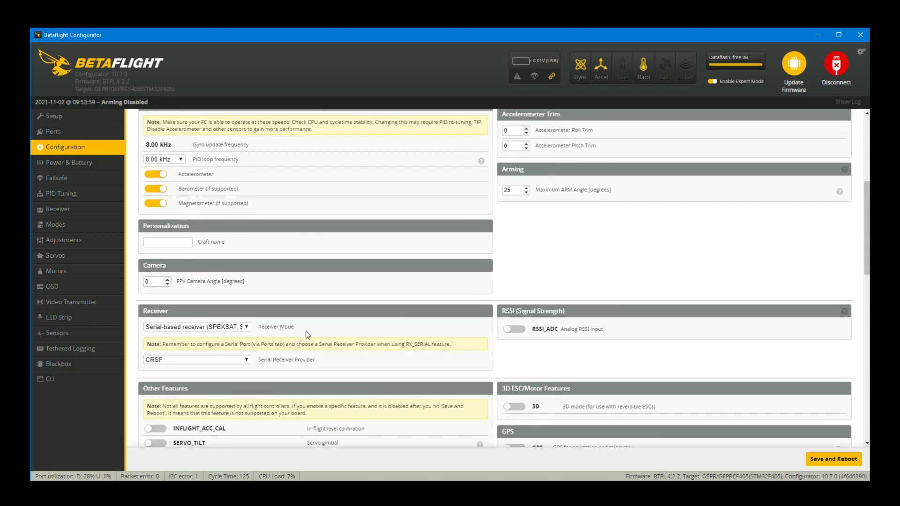
pyautogui.scroll(-5, 306, 335)
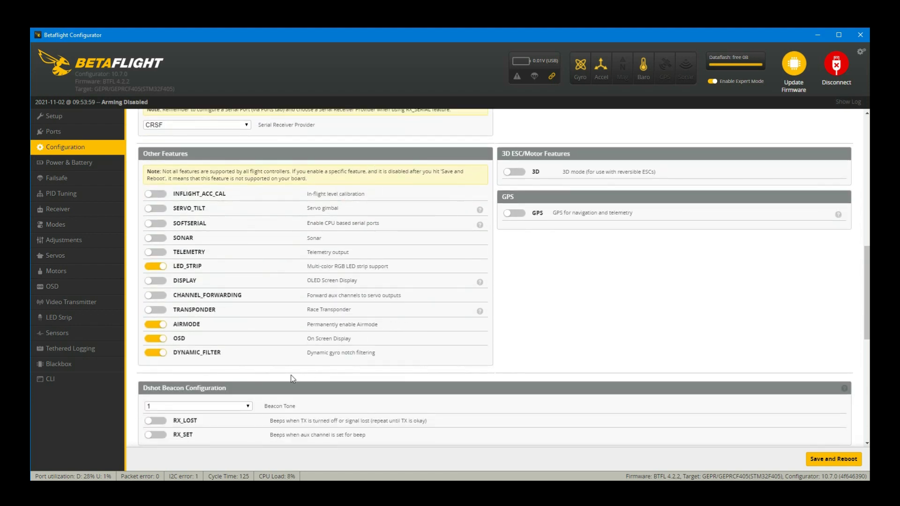
# Try switching AIRMODE off and the Dshot beacon's RX_LOST option on.
pyautogui.click(159, 325)
pyautogui.click(159, 326)
pyautogui.scroll(-2, 235, 323)
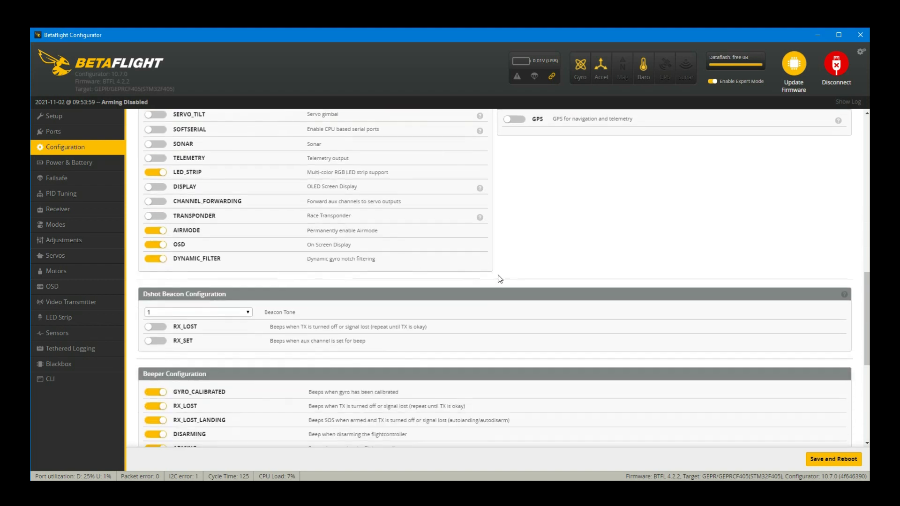
pyautogui.scroll(-3, 419, 305)
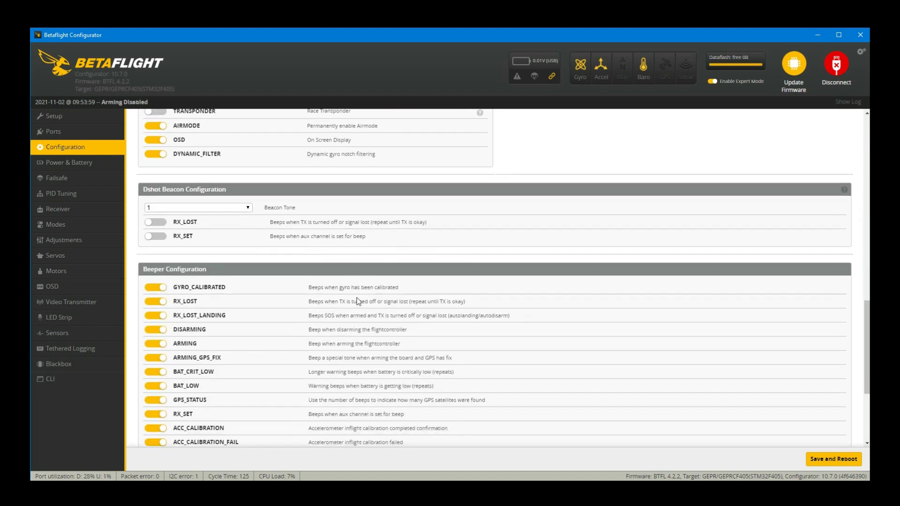
pyautogui.click(160, 187)
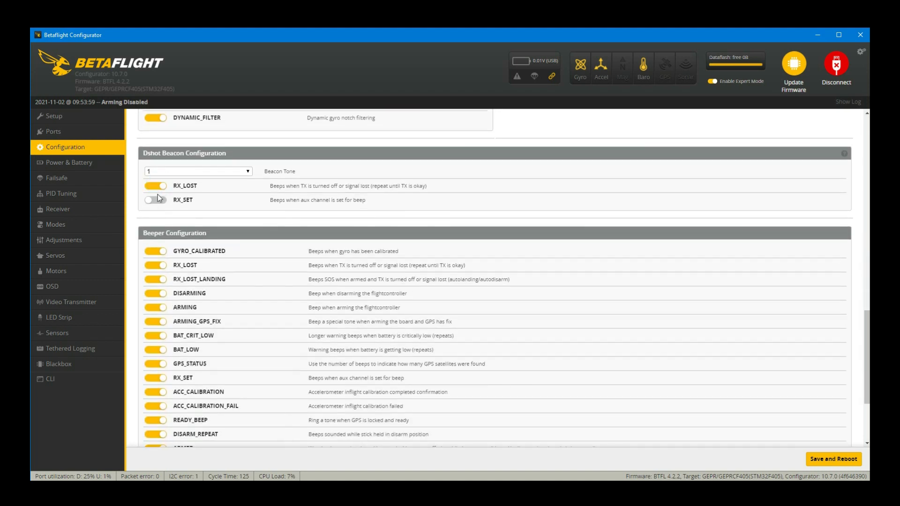
pyautogui.scroll(-2, 305, 279)
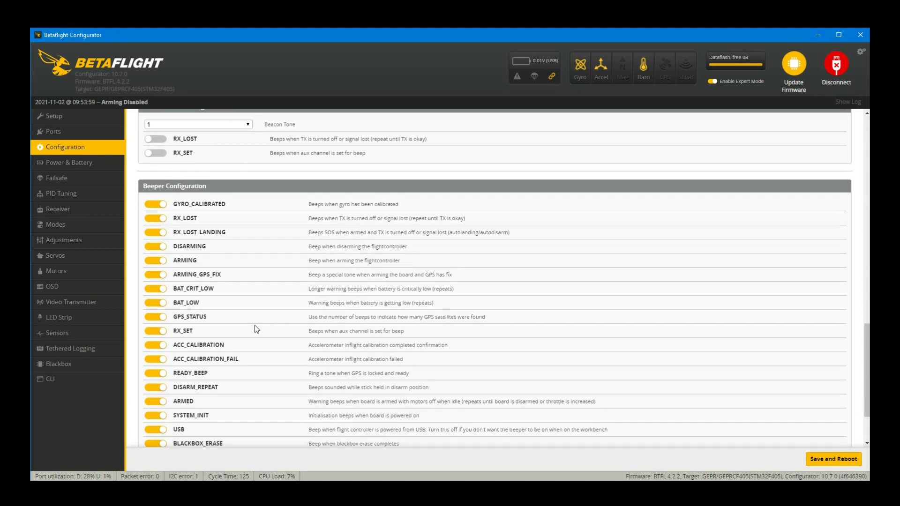
# Examine the power and battery, failsafe, PID tuning, receiver and flight mode settings.
pyautogui.scroll(10, 370, 300)
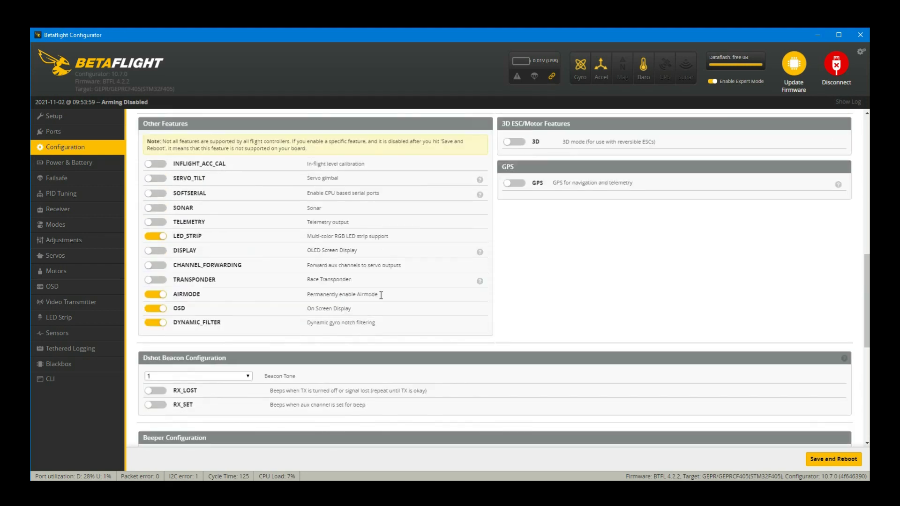
pyautogui.scroll(4, 354, 291)
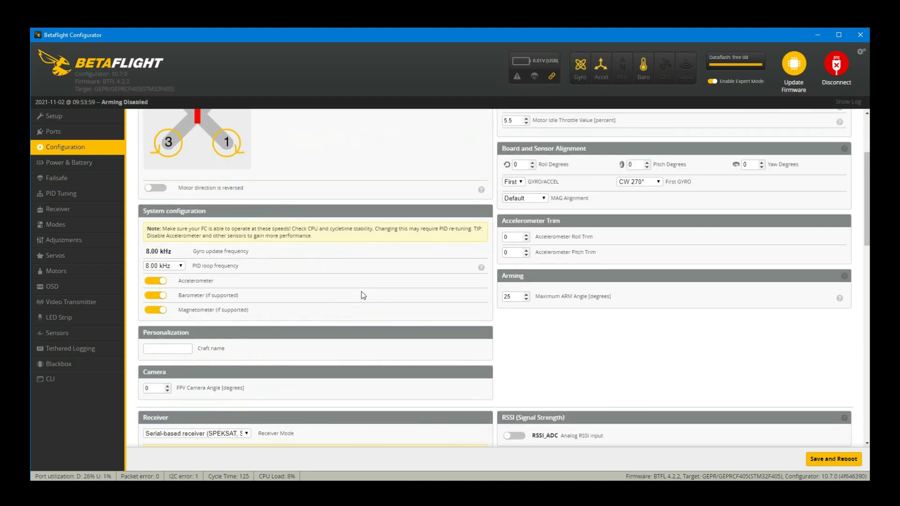
pyautogui.click(79, 163)
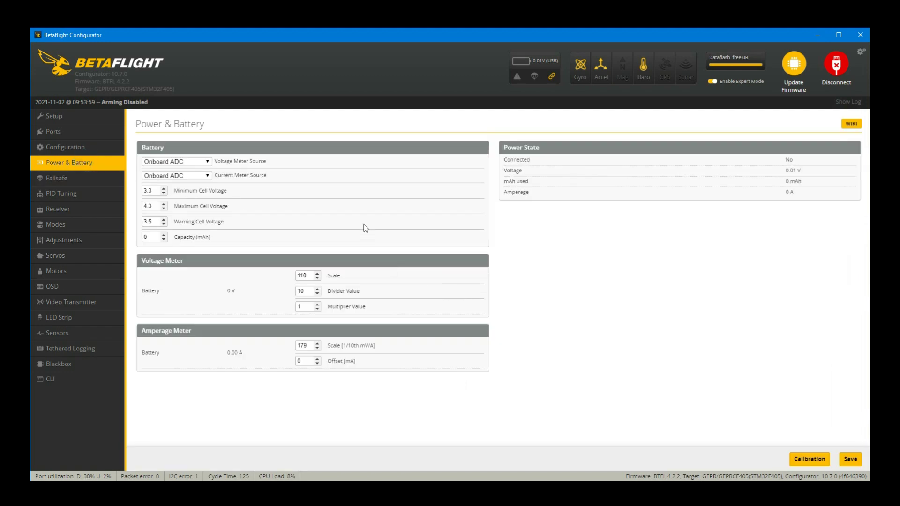
pyautogui.click(61, 181)
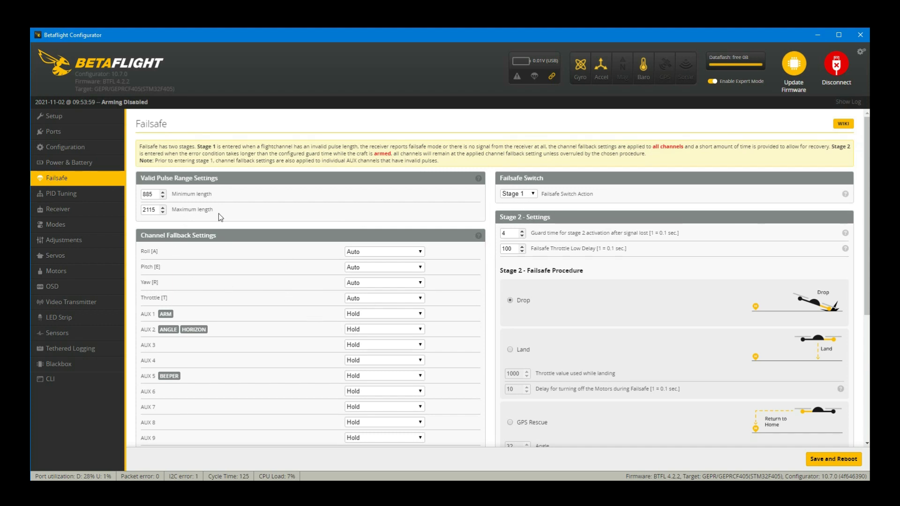
pyautogui.click(60, 193)
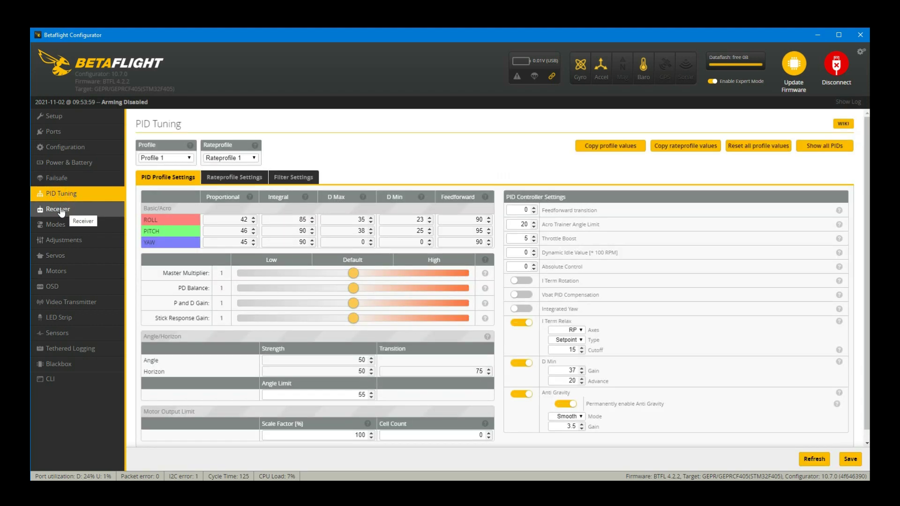
pyautogui.click(59, 209)
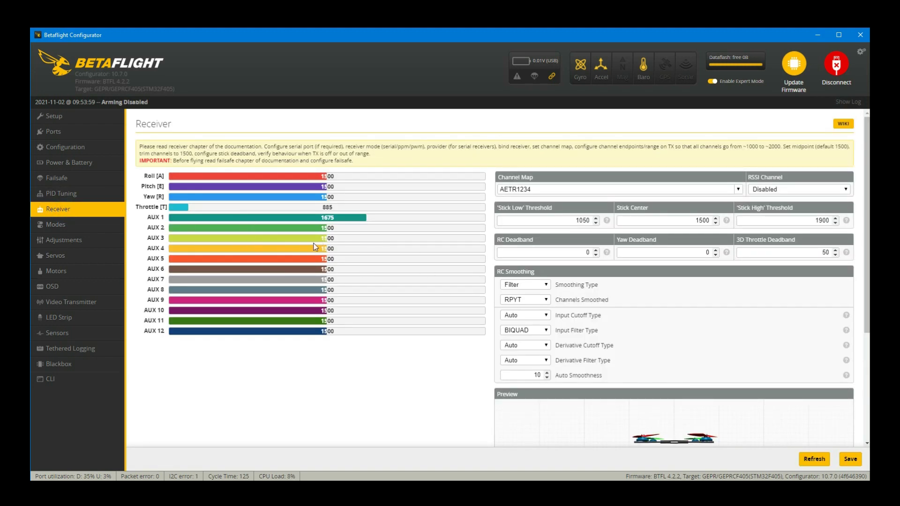
pyautogui.scroll(-1, 673, 405)
pyautogui.scroll(1, 398, 358)
pyautogui.click(66, 225)
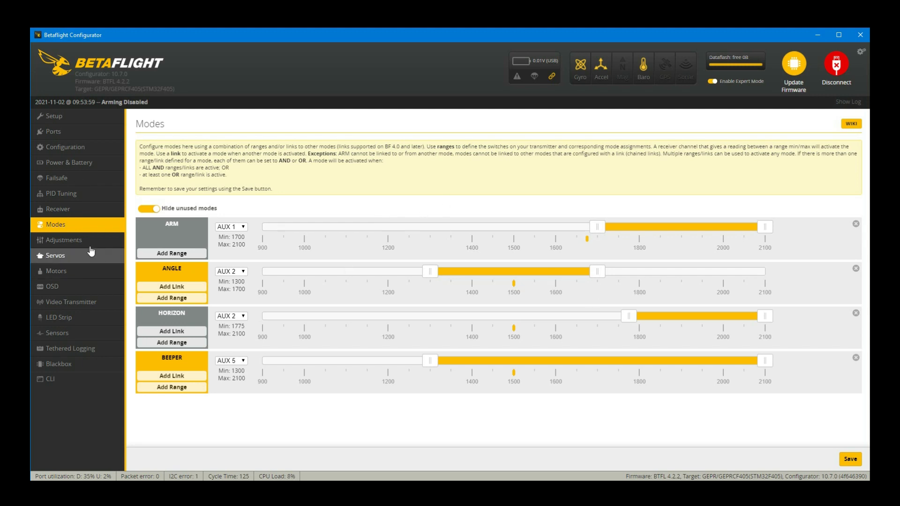
# Examine the adjustments, servos and motors pages, including the motor layout diagram.
pyautogui.click(74, 241)
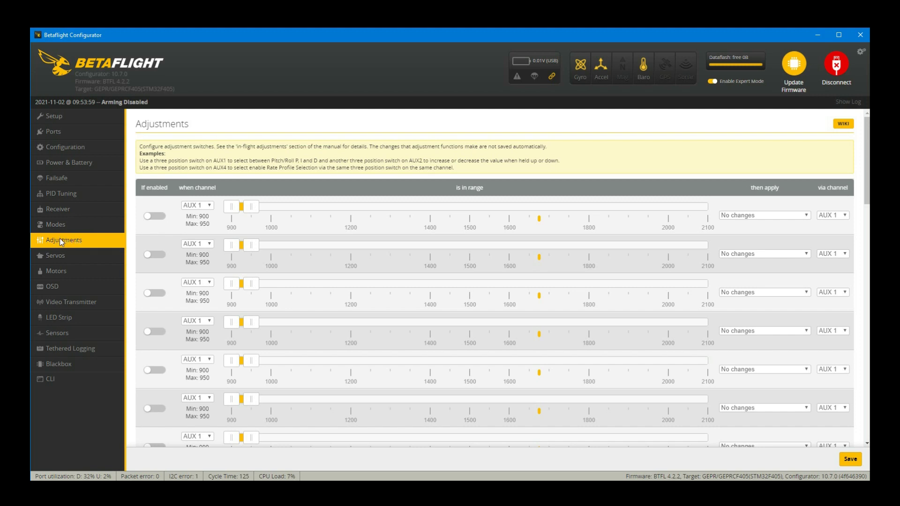
pyautogui.click(61, 255)
pyautogui.click(67, 271)
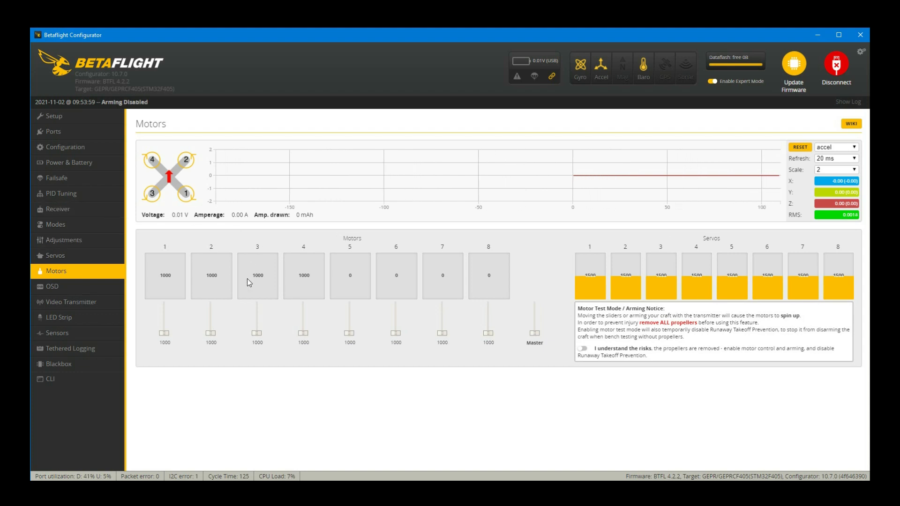
pyautogui.click(66, 287)
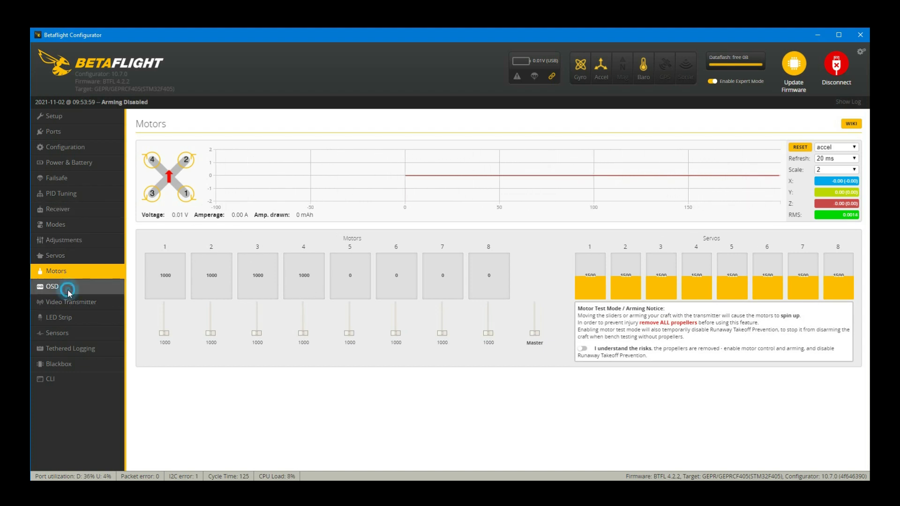
pyautogui.click(78, 271)
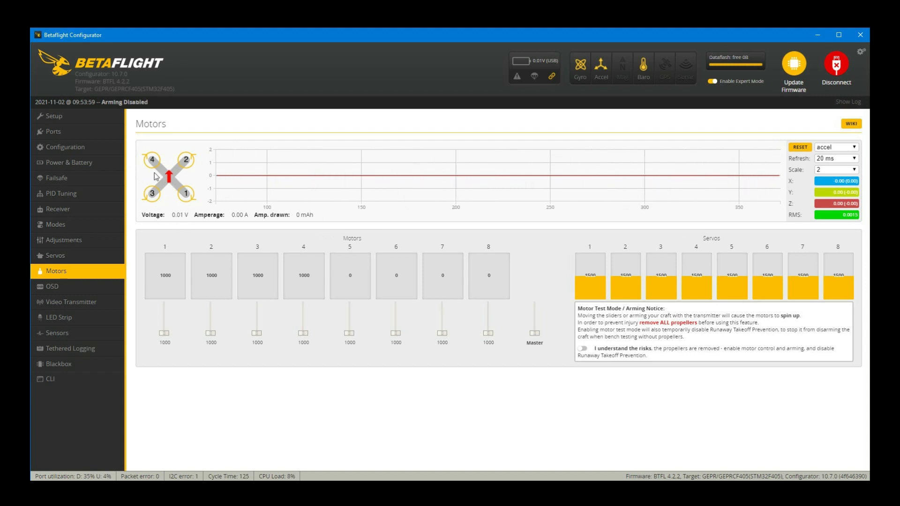
# Hide the Fly mode element in OSD Profile 1 and move the battery voltage slightly down and to the right in the preview.
pyautogui.click(92, 288)
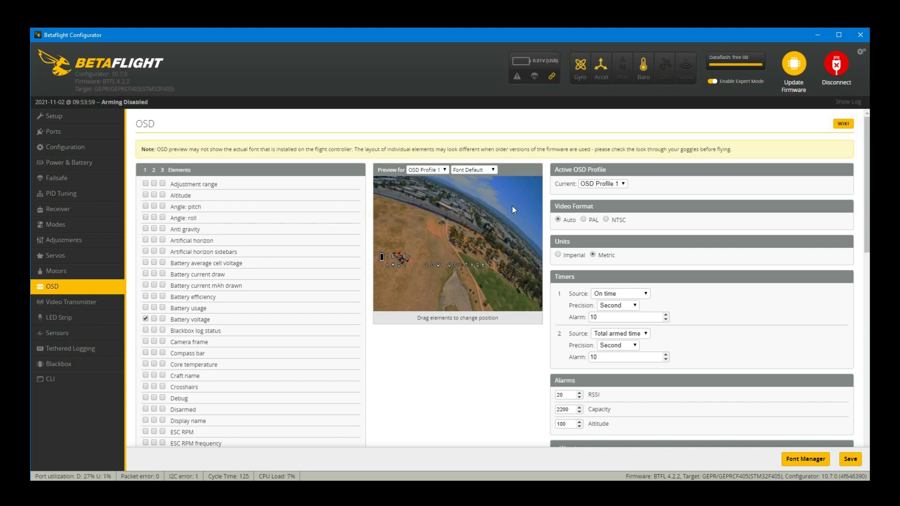
pyautogui.scroll(-5, 422, 304)
pyautogui.scroll(5, 462, 283)
pyautogui.scroll(-2, 388, 319)
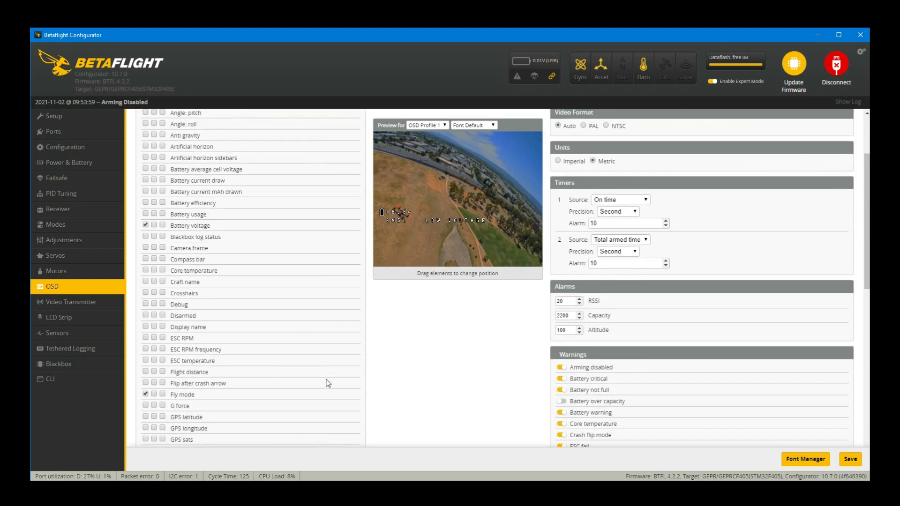
pyautogui.click(146, 394)
pyautogui.click(385, 212)
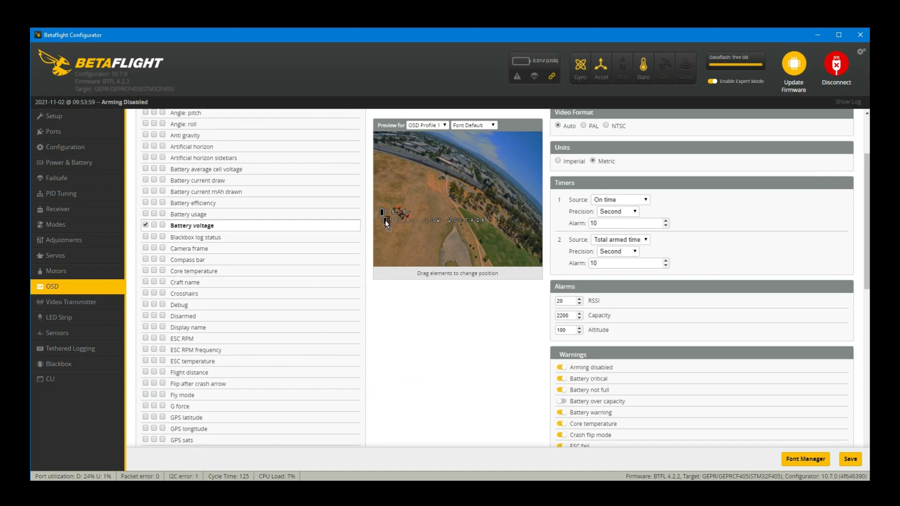
pyautogui.moveTo(384, 221); pyautogui.dragTo(385, 220)
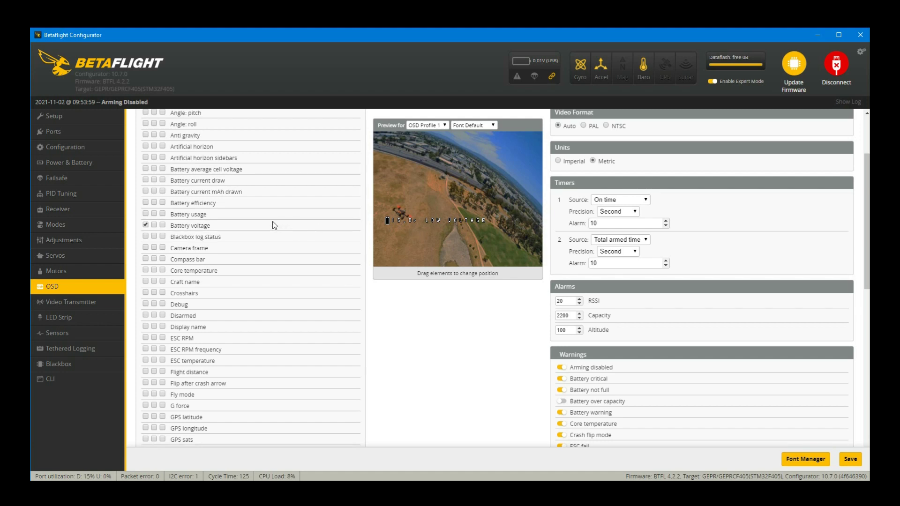
# Enable RSSI dBm value and RSSI value in OSD Profile 1 and stack them directly above the battery voltage.
pyautogui.scroll(3, 243, 286)
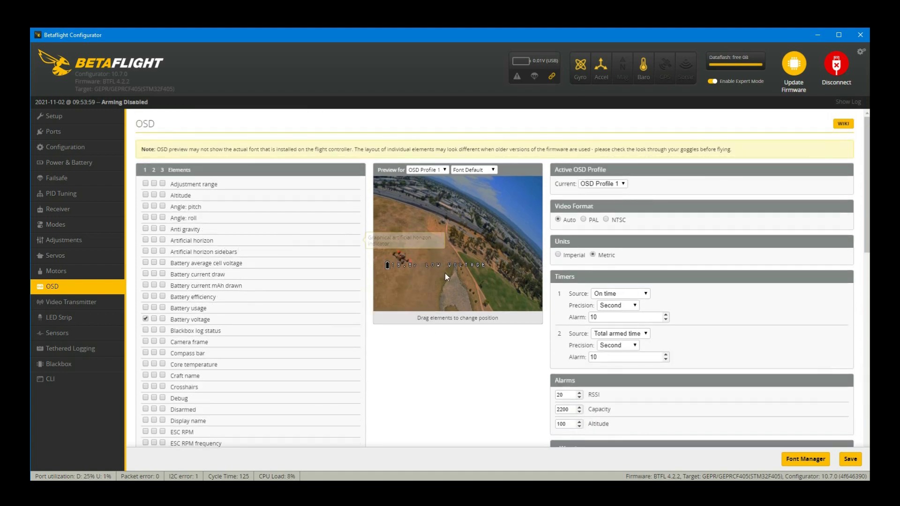
pyautogui.scroll(-3, 401, 269)
pyautogui.scroll(3, 475, 316)
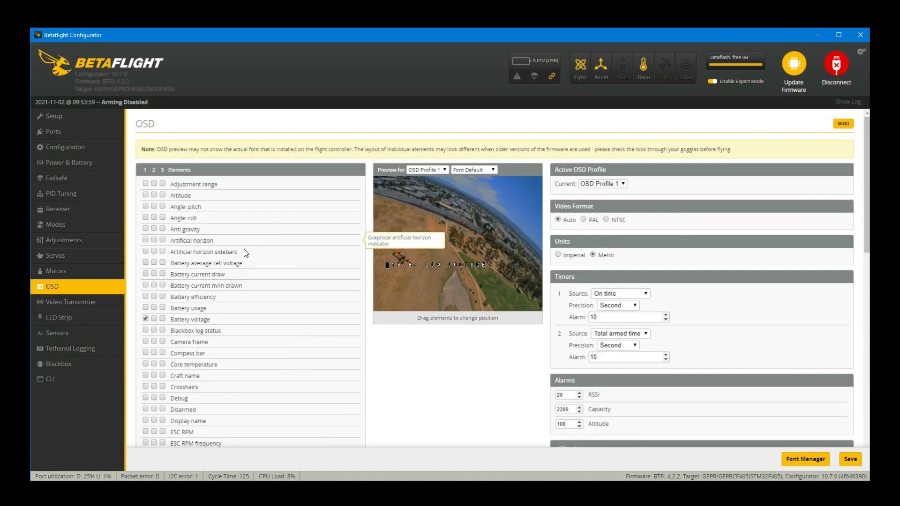
pyautogui.scroll(-2, 285, 300)
pyautogui.scroll(-3, 285, 302)
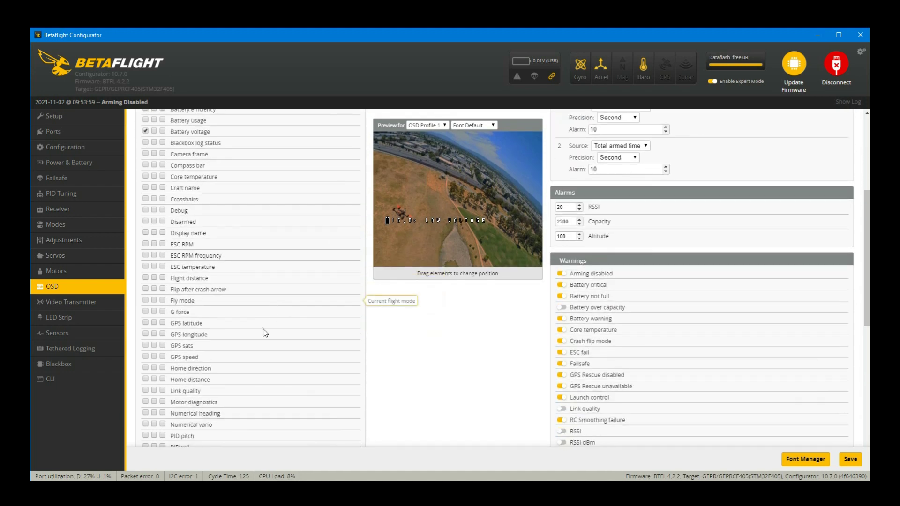
pyautogui.scroll(-5, 264, 334)
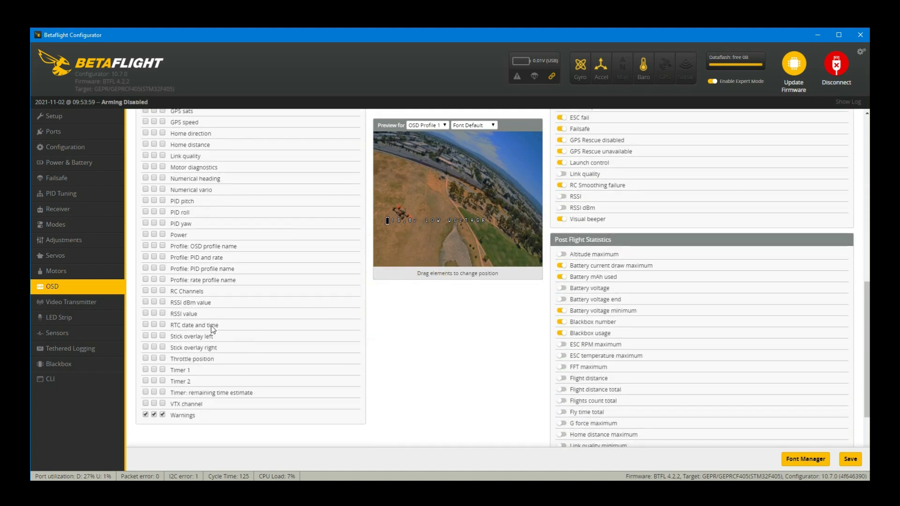
pyautogui.click(146, 313)
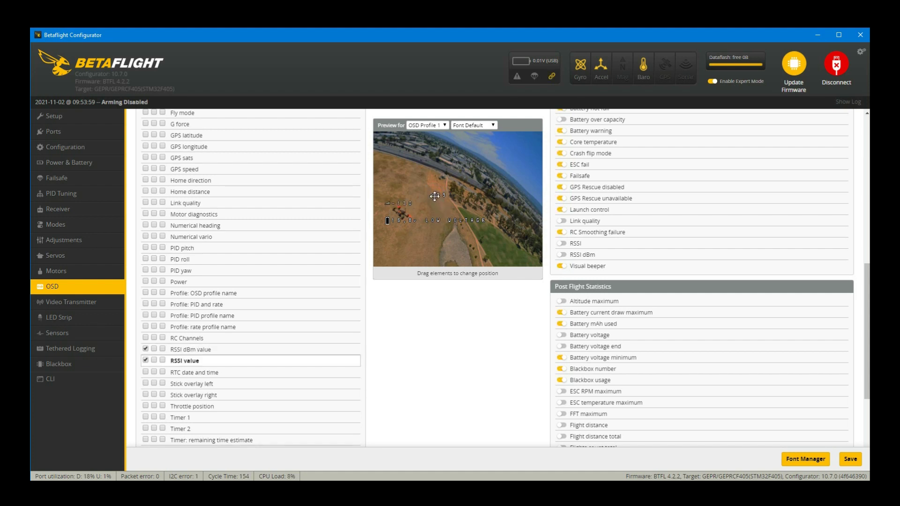
pyautogui.moveTo(433, 195); pyautogui.dragTo(387, 203)
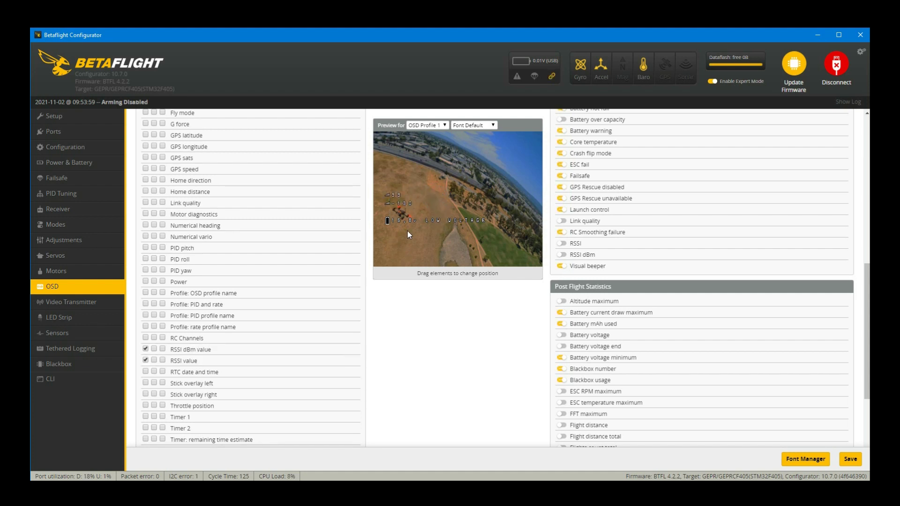
pyautogui.moveTo(388, 203); pyautogui.dragTo(391, 210)
pyautogui.moveTo(386, 201); pyautogui.dragTo(405, 207)
# Check the remaining OSD elements, alarms and warnings, and save the OSD settings.
pyautogui.scroll(-1, 362, 285)
pyautogui.scroll(3, 609, 290)
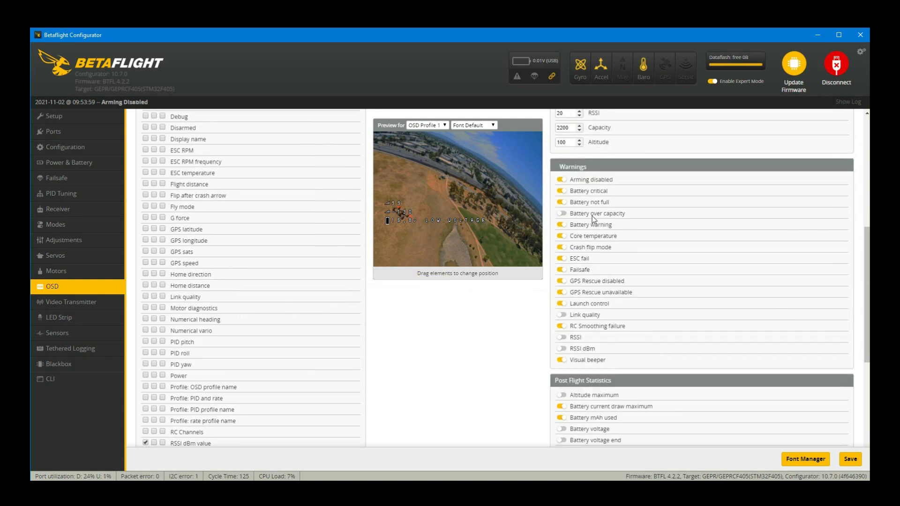
pyautogui.scroll(2, 255, 244)
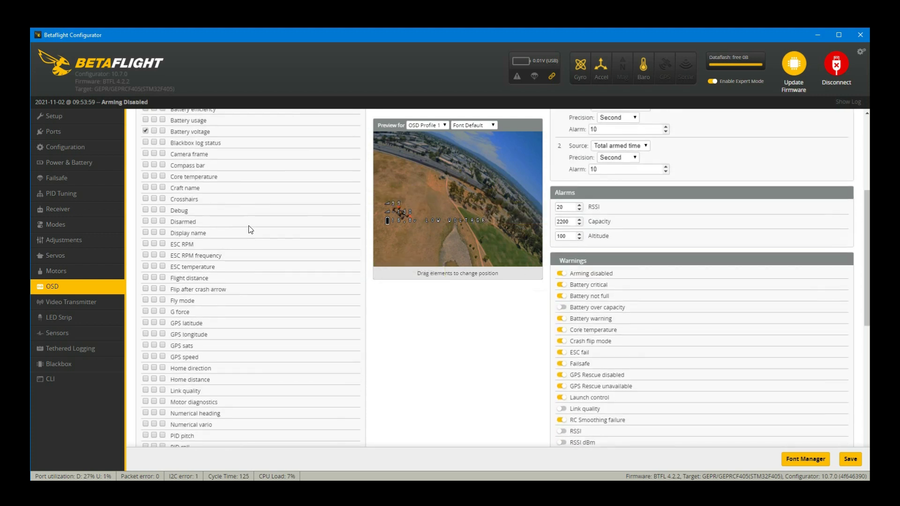
pyautogui.scroll(3, 239, 284)
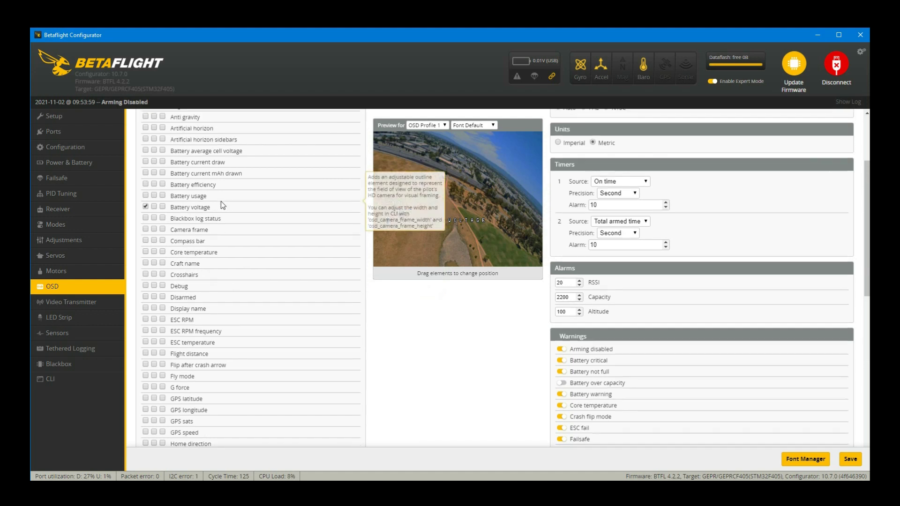
pyautogui.scroll(-2, 225, 262)
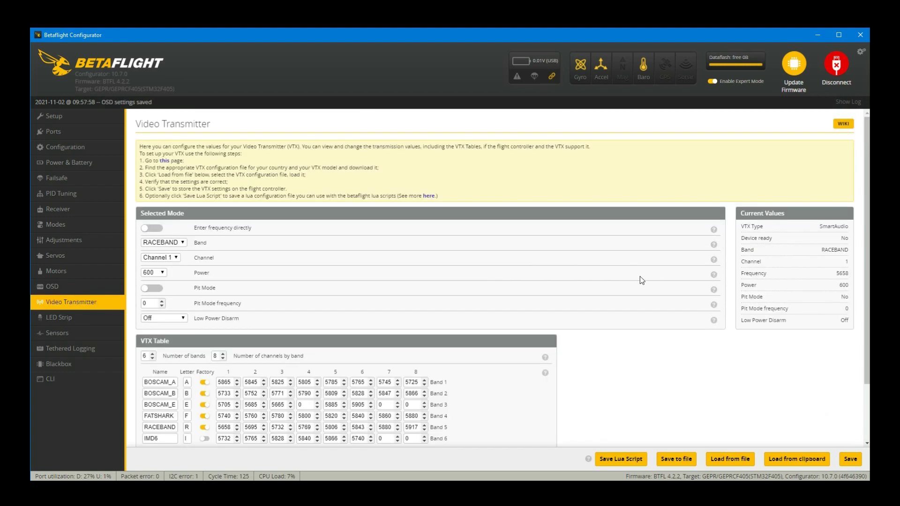
# Examine the video transmitter's VTX table and the LED strip layout, and open the CLI.
pyautogui.scroll(-2, 576, 273)
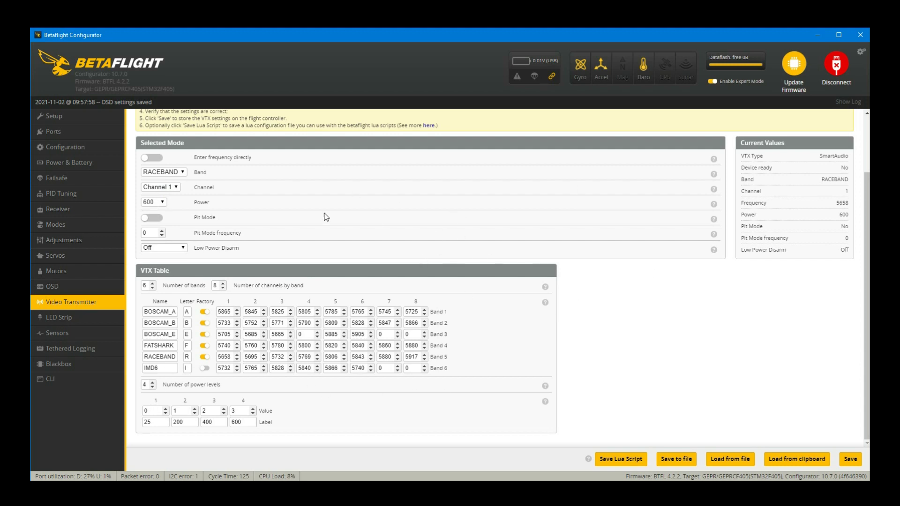
pyautogui.click(74, 318)
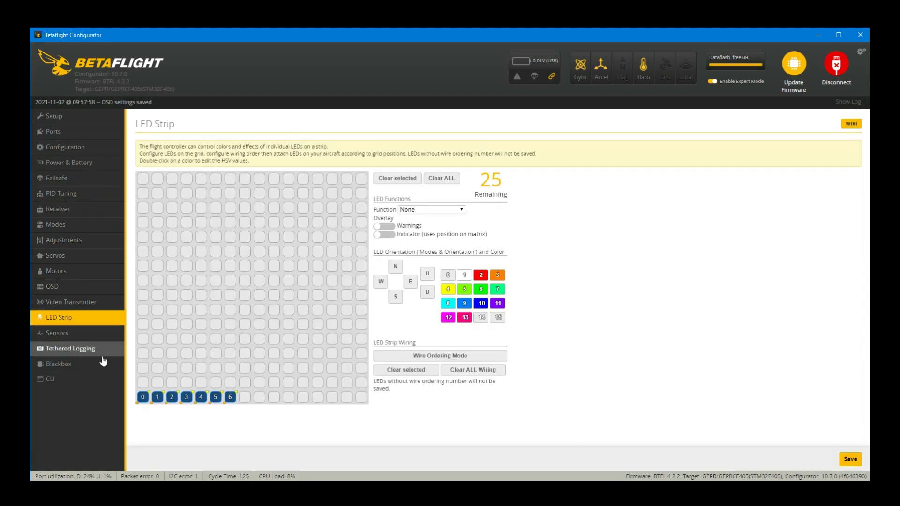
pyautogui.click(60, 378)
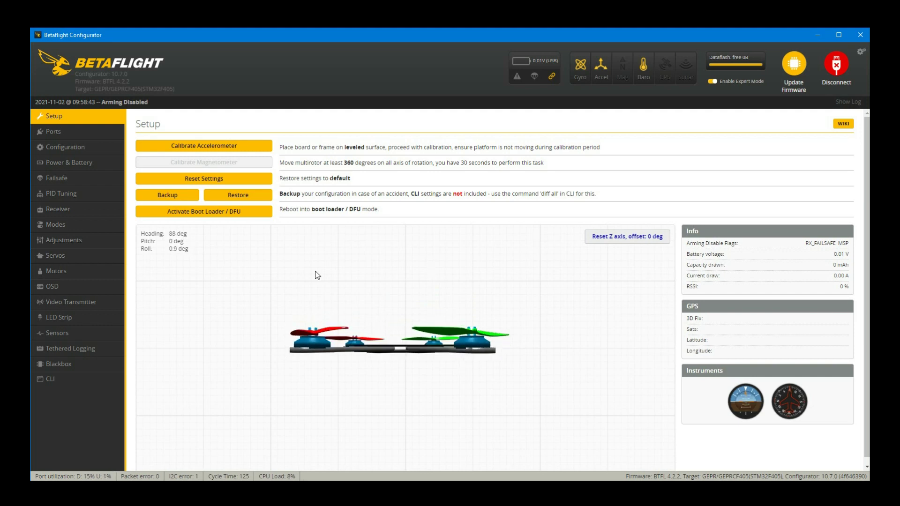
# Calibrate the accelerometer from the Setup page.
pyautogui.click(224, 146)
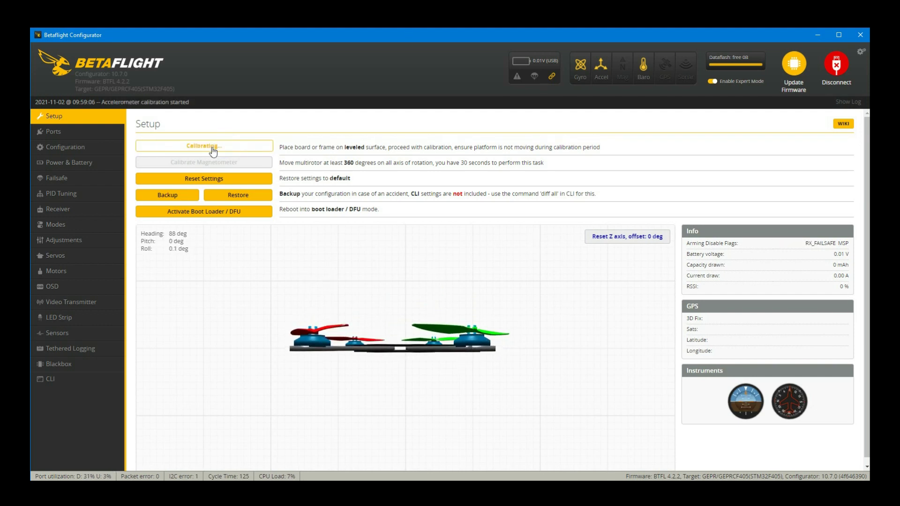